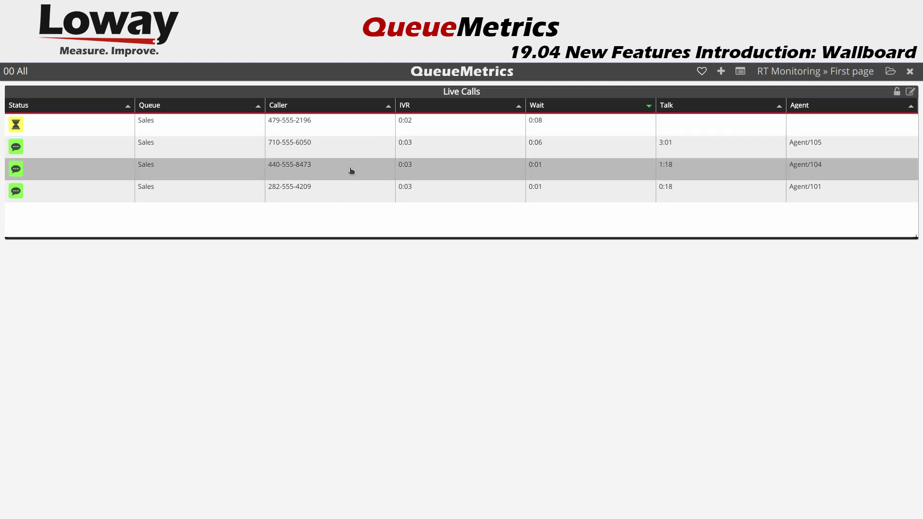
Sort Live Calls by Caller, then by IVR, then by Wait with the longest waits on top.
click(246, 109)
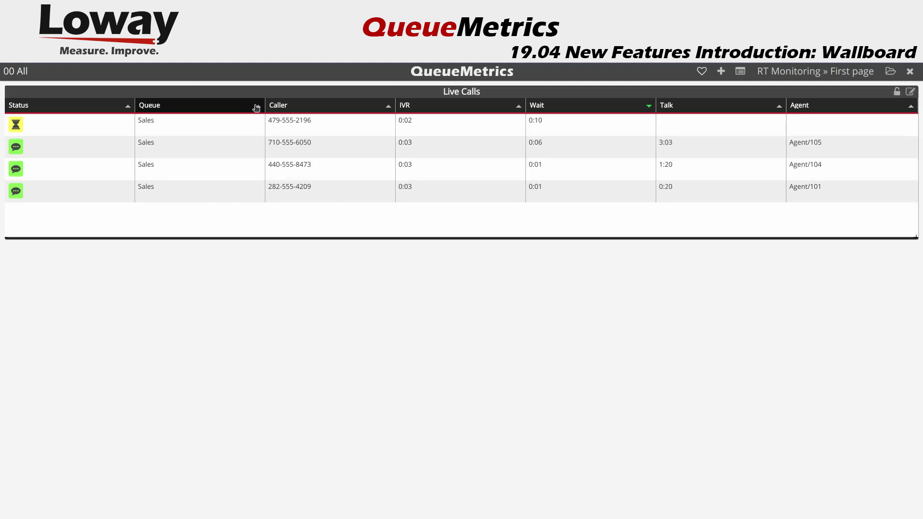
click(326, 108)
click(327, 110)
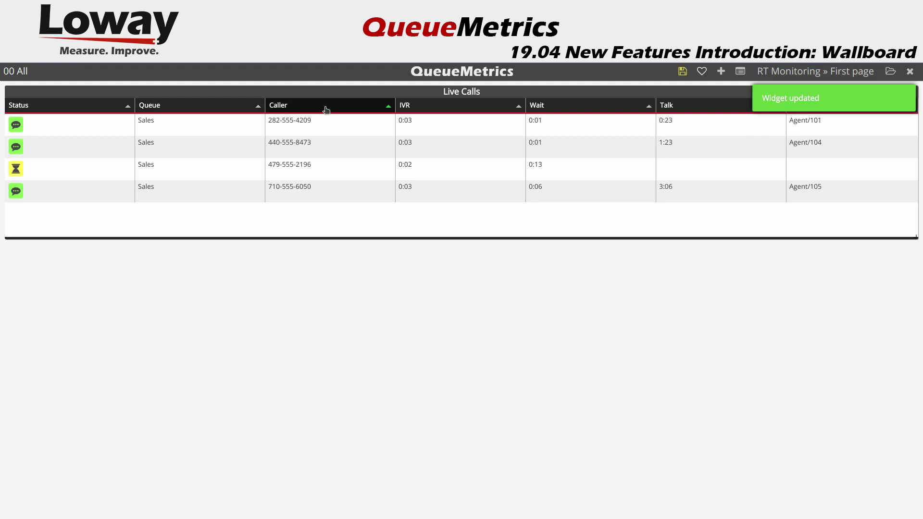
click(331, 112)
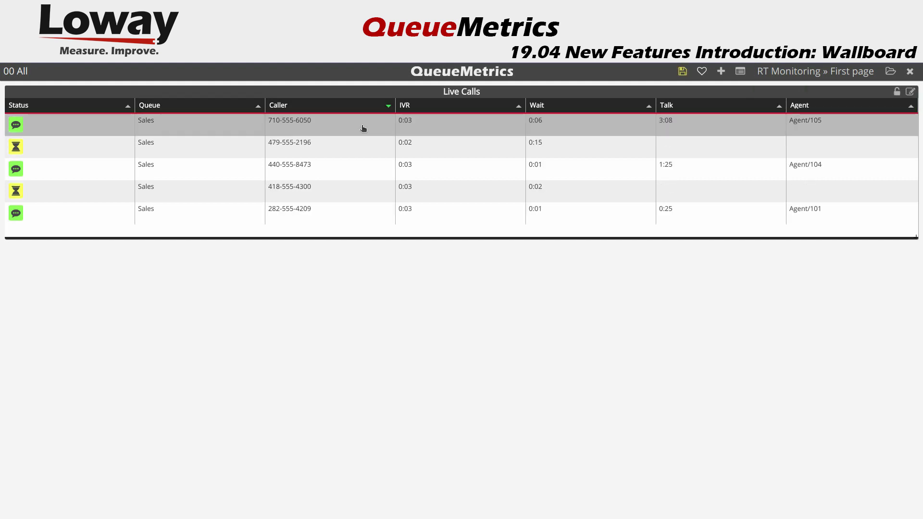
click(426, 110)
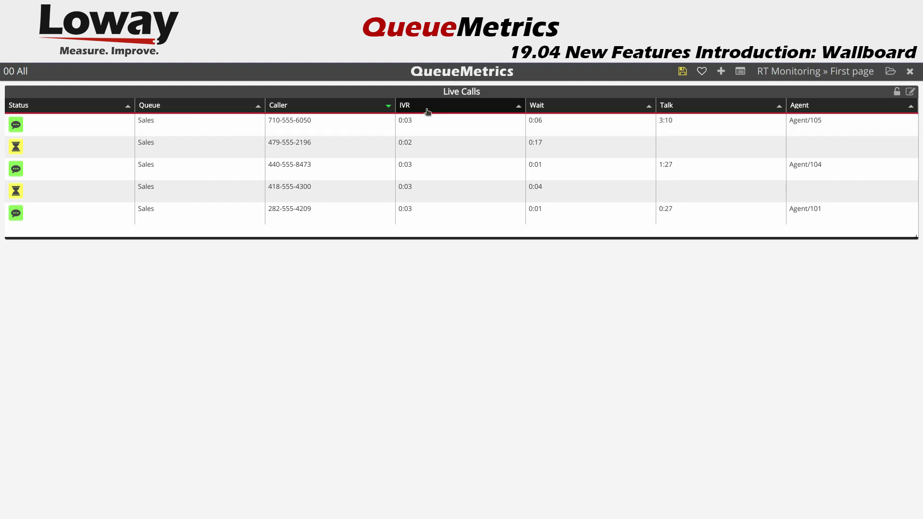
click(536, 104)
click(540, 106)
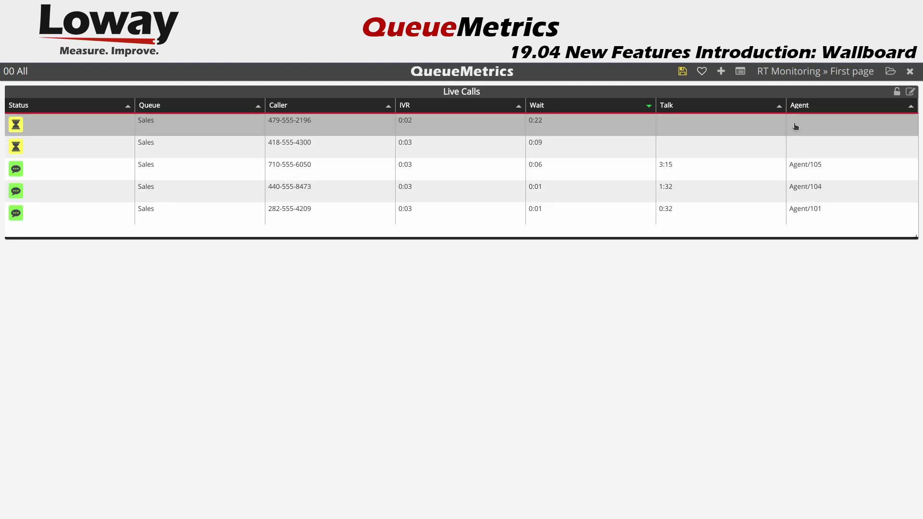
Limit the Live Calls widget's columns to Agent and Queue.
click(910, 91)
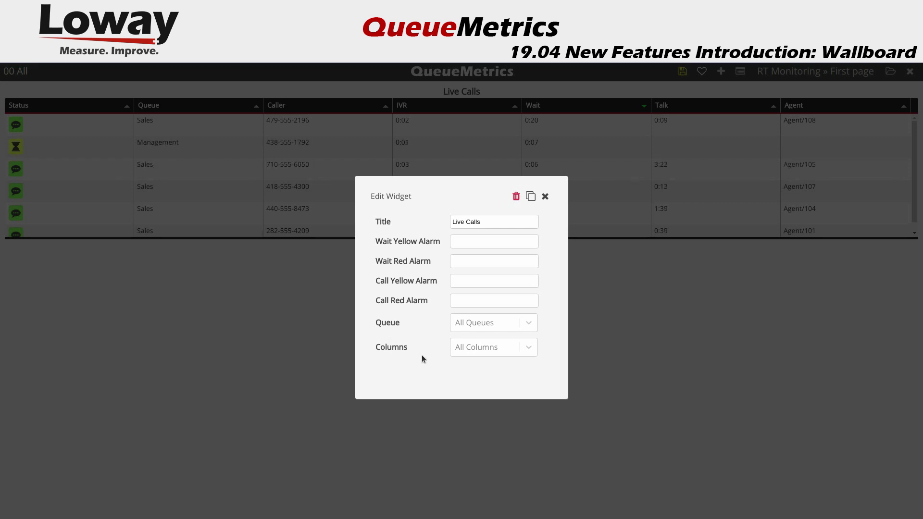
click(478, 345)
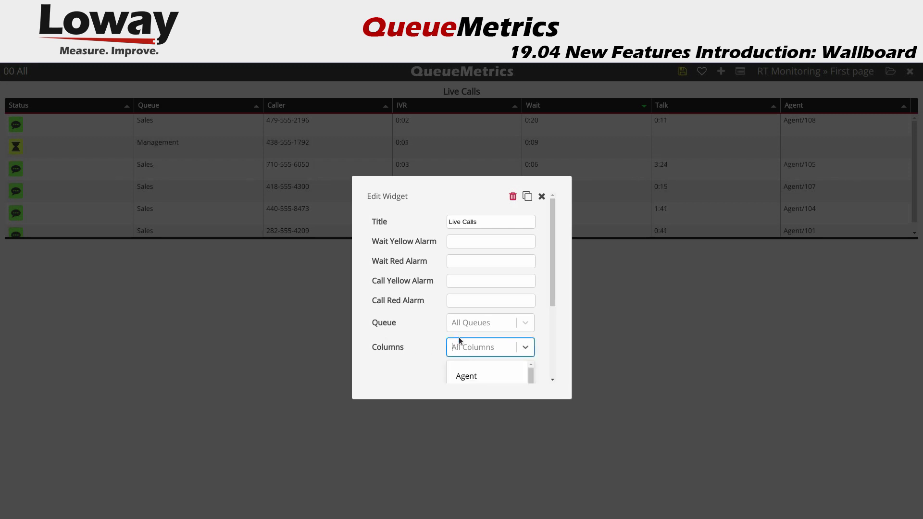
click(469, 272)
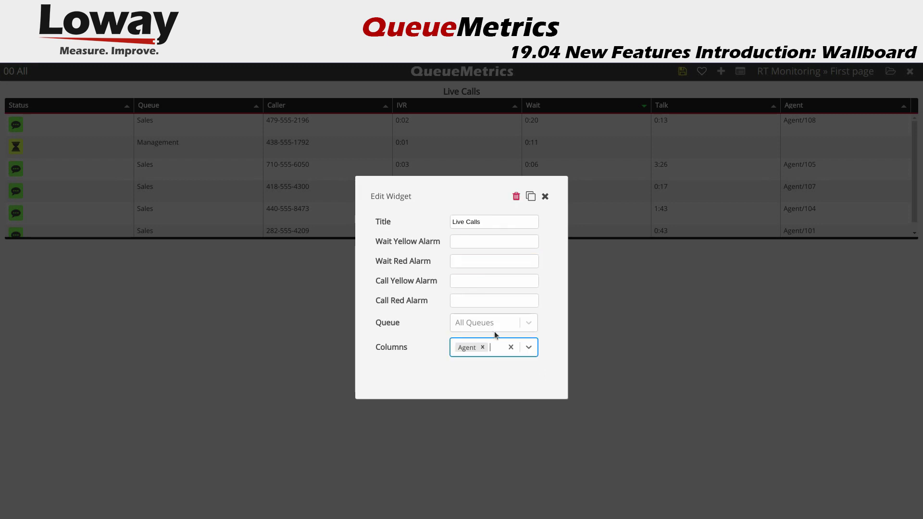
click(505, 347)
click(477, 327)
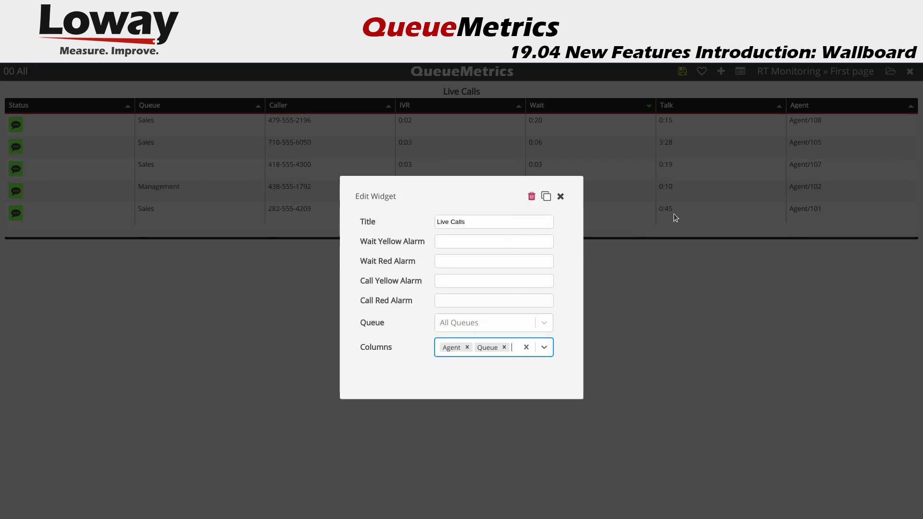
click(673, 213)
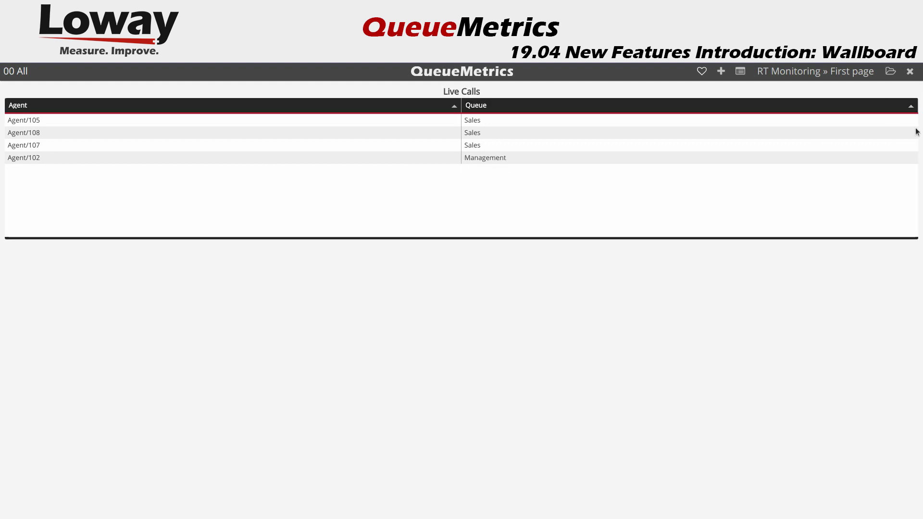
Remove the Agent and Queue column tags so all Live Calls columns show again.
click(910, 91)
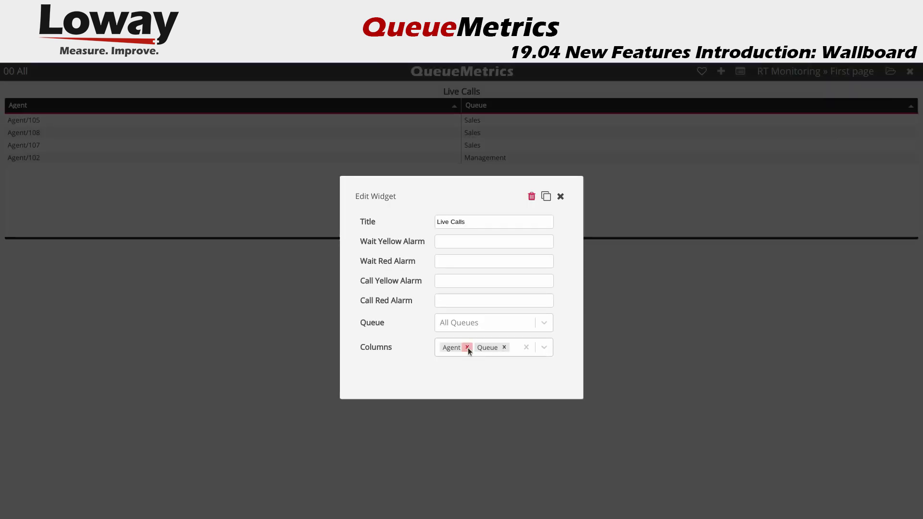
click(466, 348)
click(484, 348)
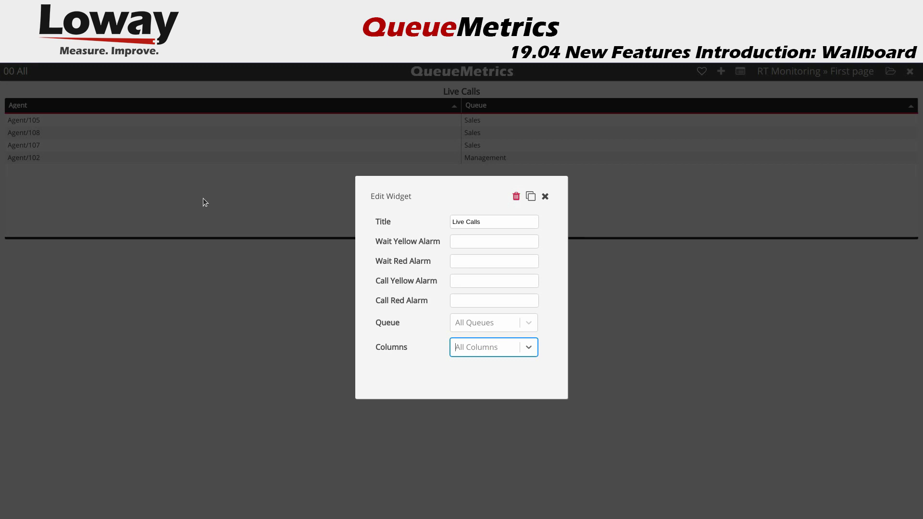
click(195, 175)
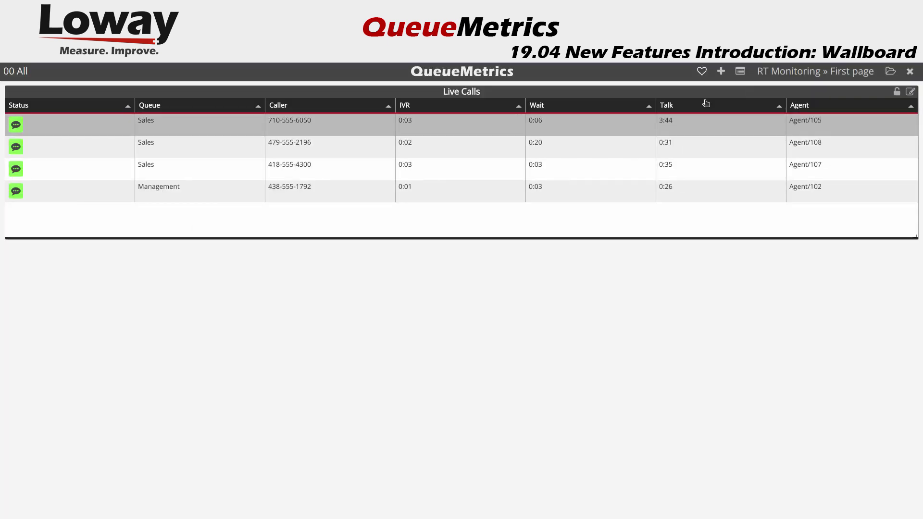
Add Aggregated By Queue, Aggregated By Tag and Agent And Outcome tables, widening the last to the page edge.
click(720, 74)
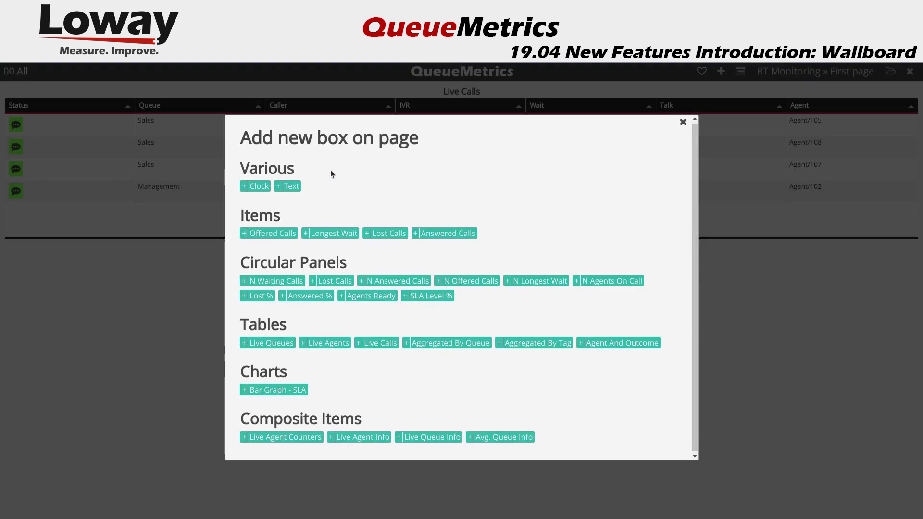
scroll(506, 379, down, 1)
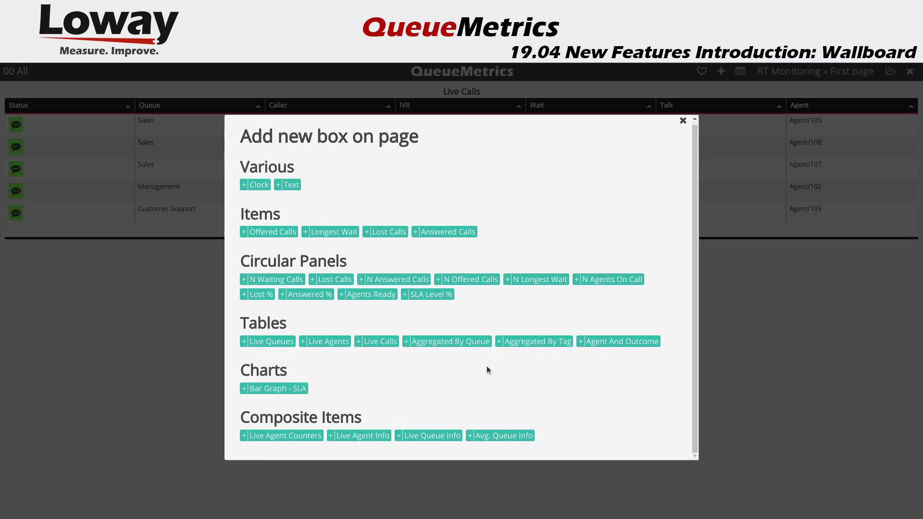
click(459, 345)
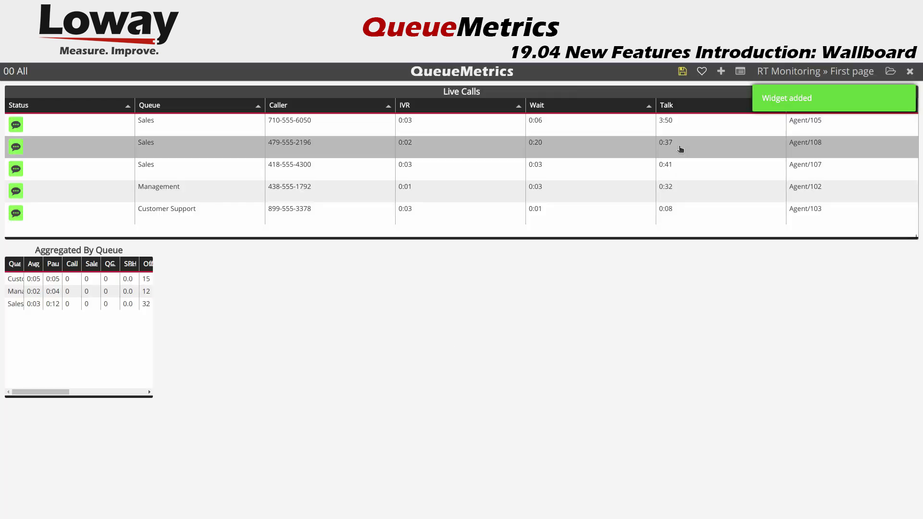
click(719, 72)
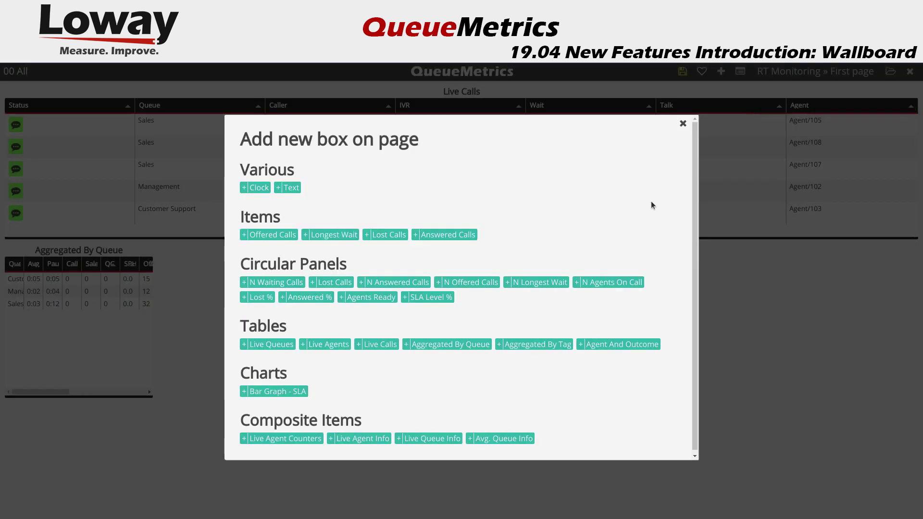
click(557, 350)
click(721, 71)
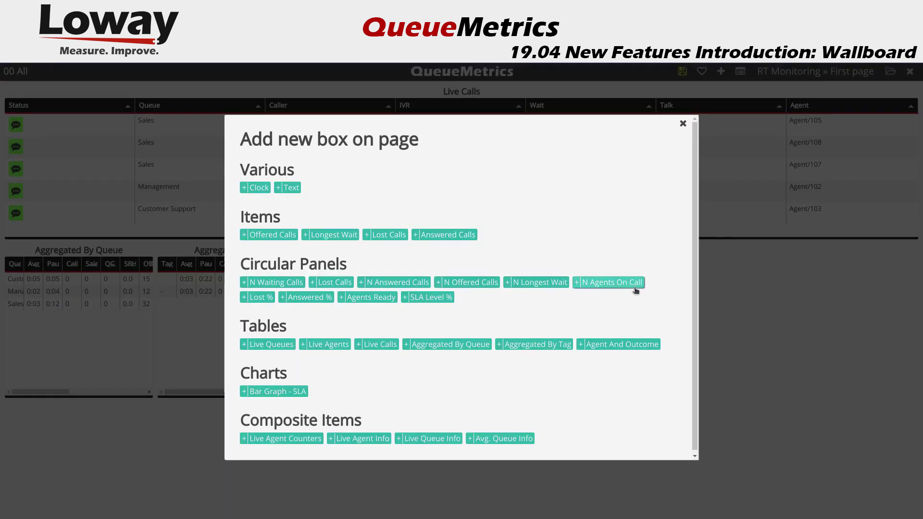
click(620, 345)
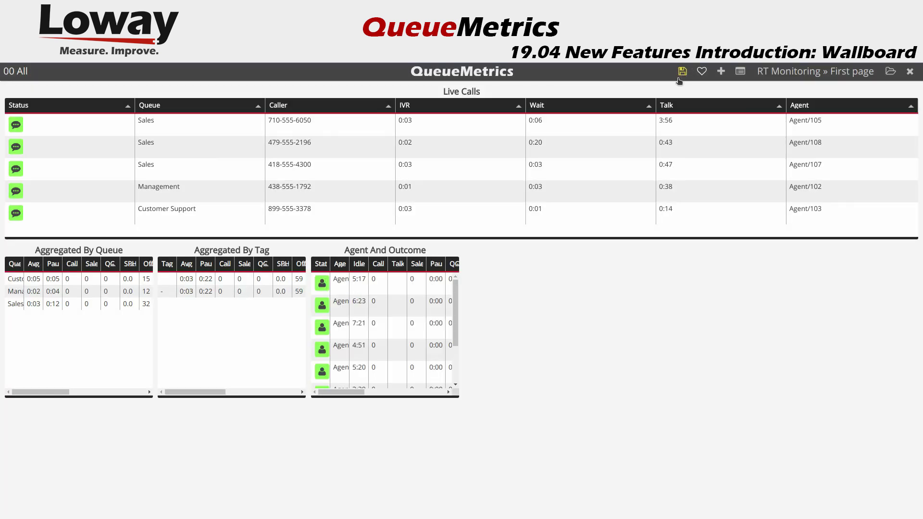
drag(459, 395, 917, 397)
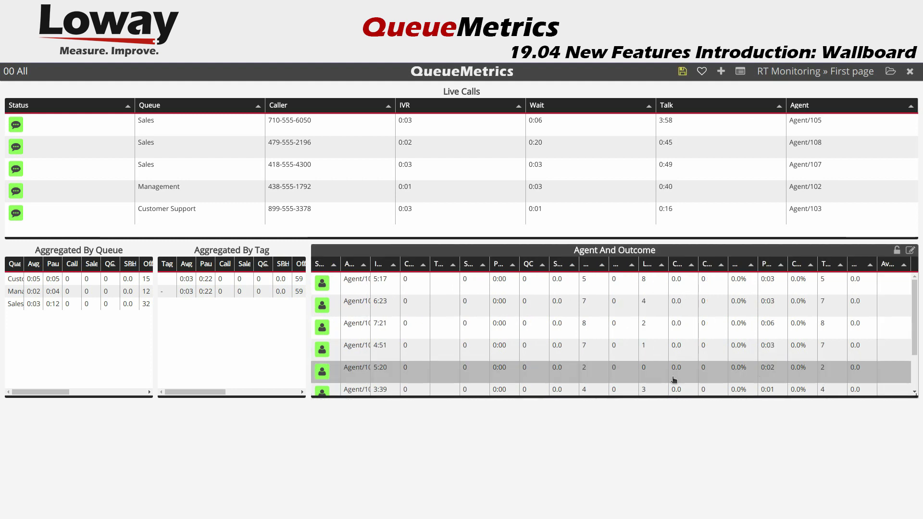
Move Agent And Outcome below the aggregate tables, save, and shift Aggregated By Tag to the left edge.
drag(466, 245, 764, 346)
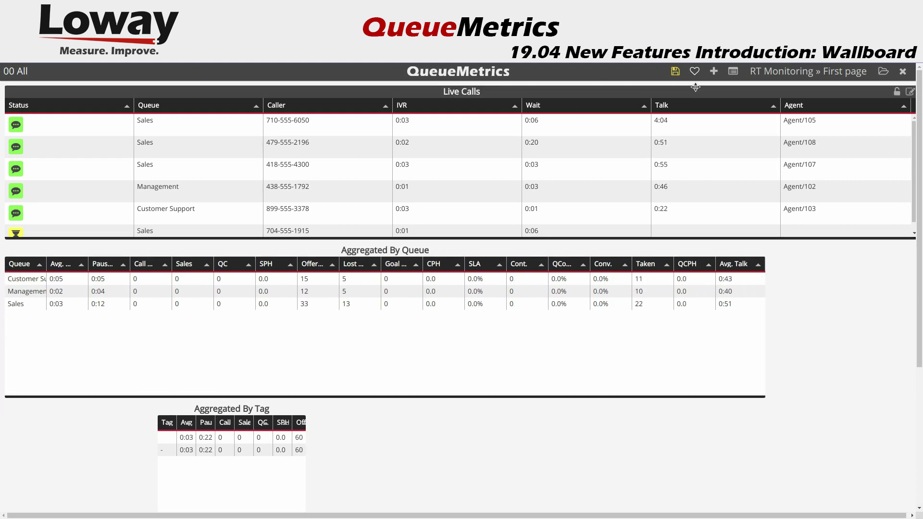
click(675, 72)
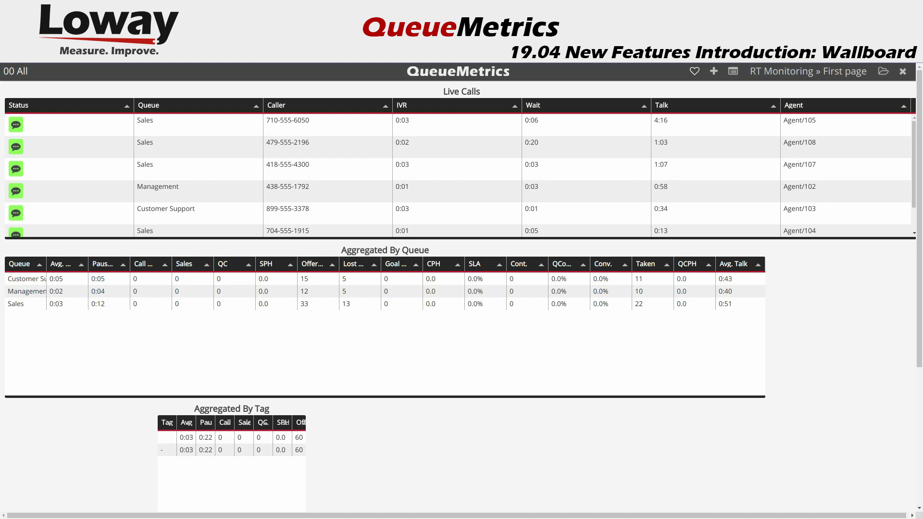
drag(179, 410, 33, 407)
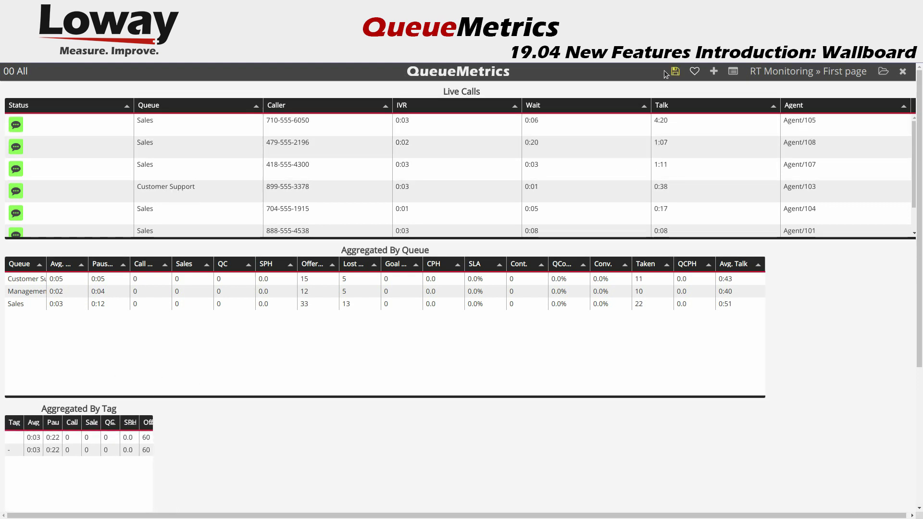
Save the wallboard layout, then open and dismiss the Agent Actions window.
click(674, 71)
right_click(320, 174)
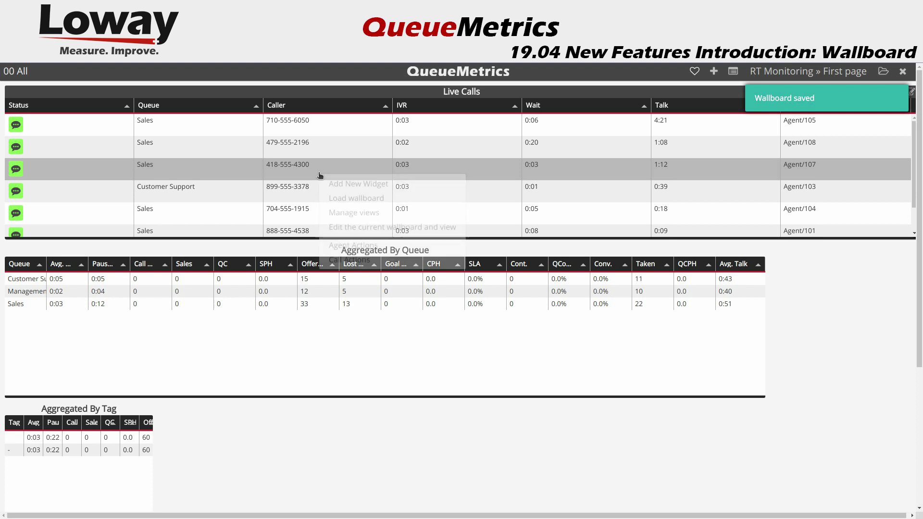
click(355, 246)
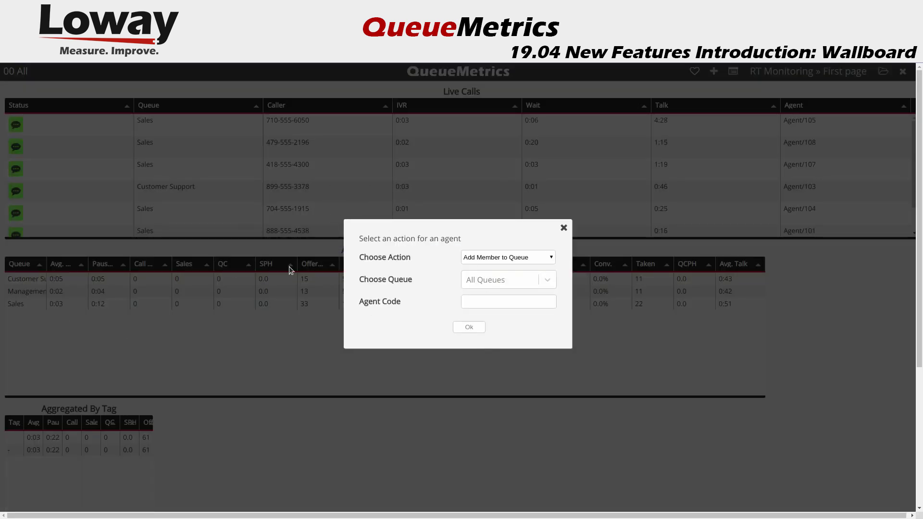
click(564, 228)
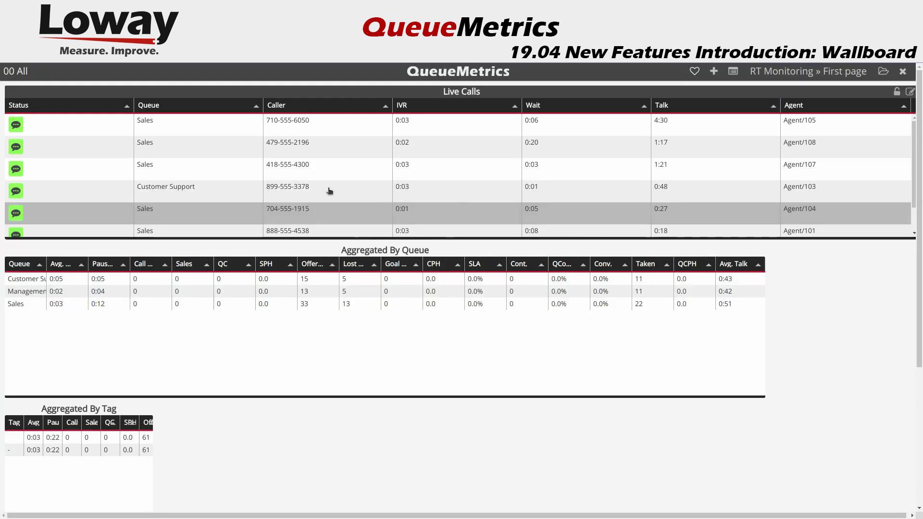
Add agent code 200 as a member of the Customer Support queue and close the window.
right_click(309, 181)
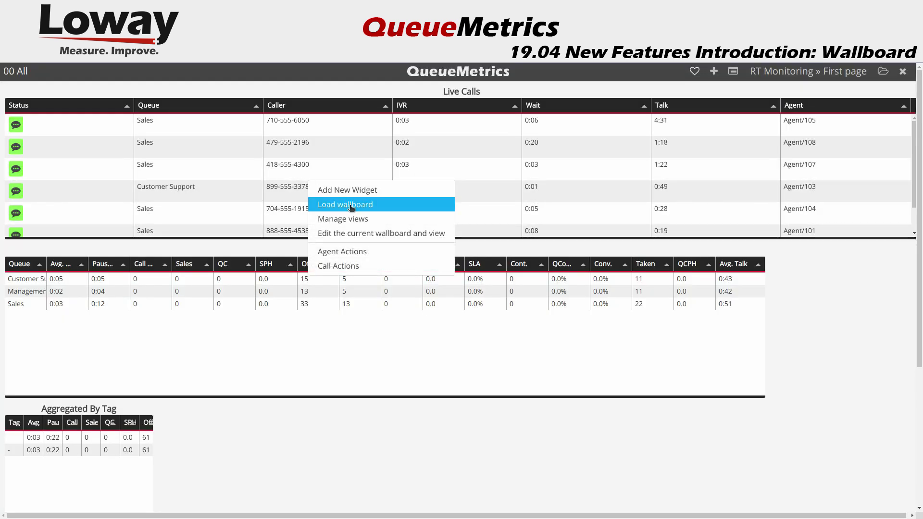
click(379, 253)
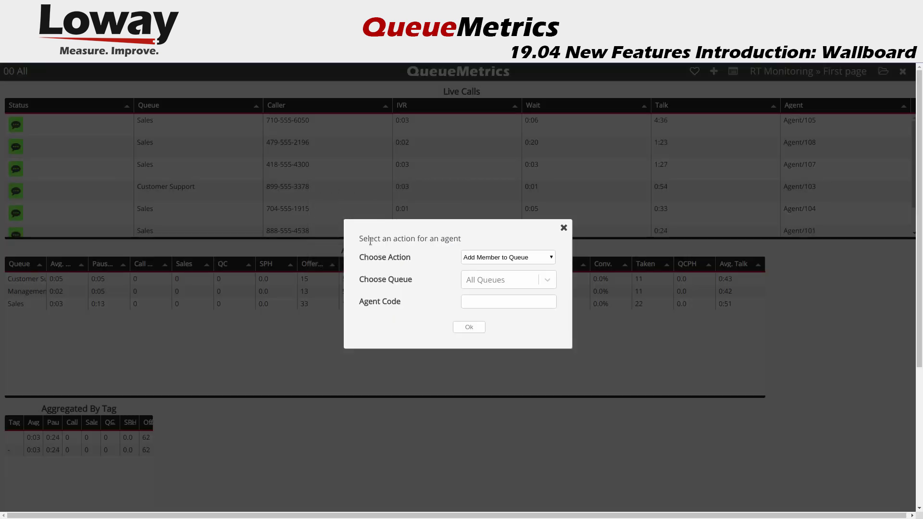
click(497, 260)
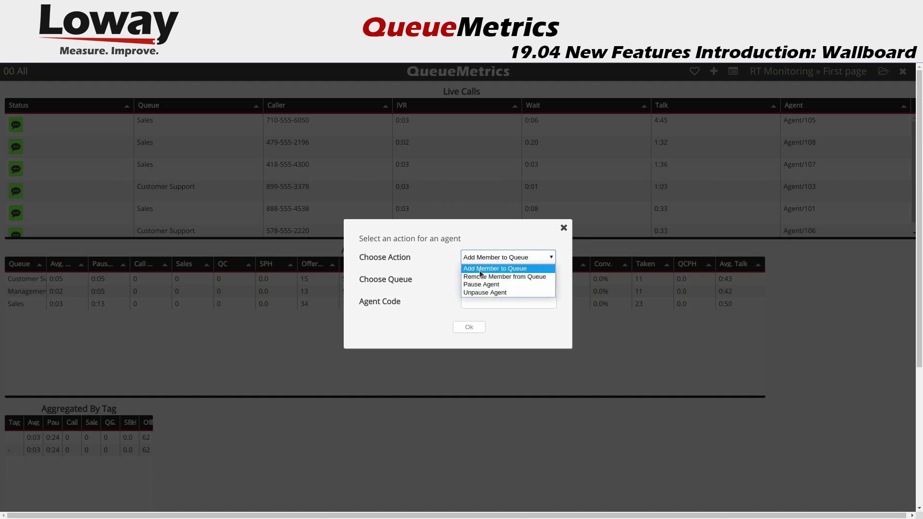
click(481, 273)
click(481, 279)
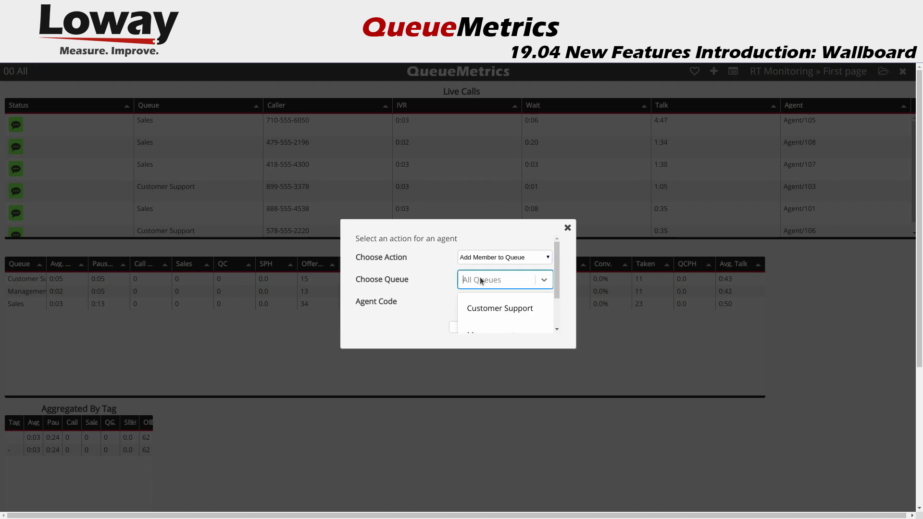
scroll(406, 264, down, 1)
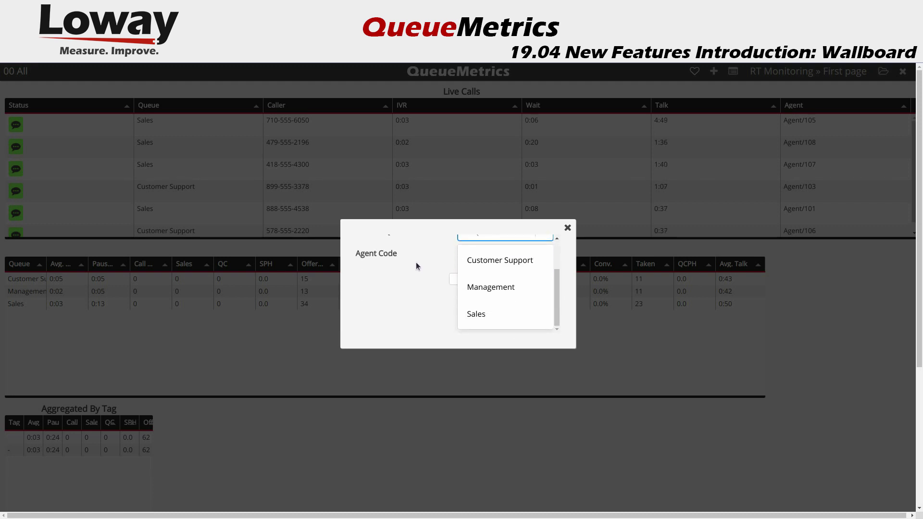
click(478, 263)
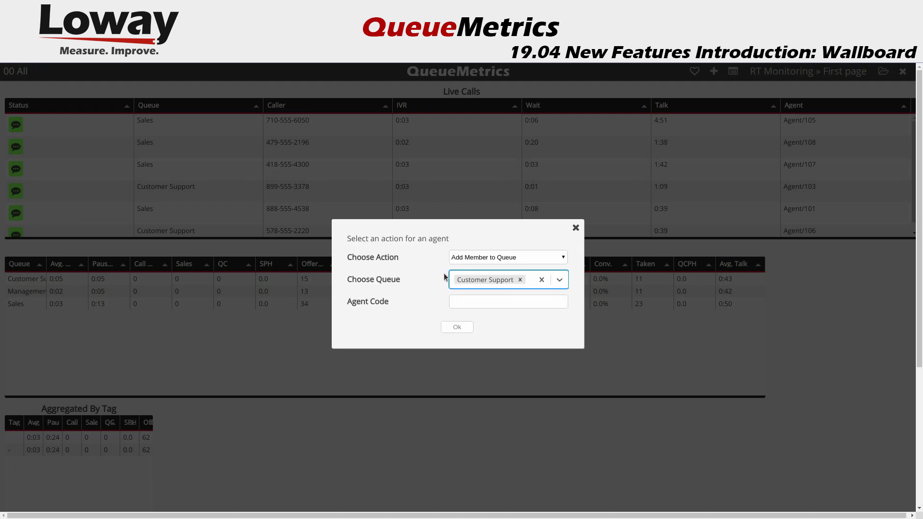
click(467, 301)
click(452, 322)
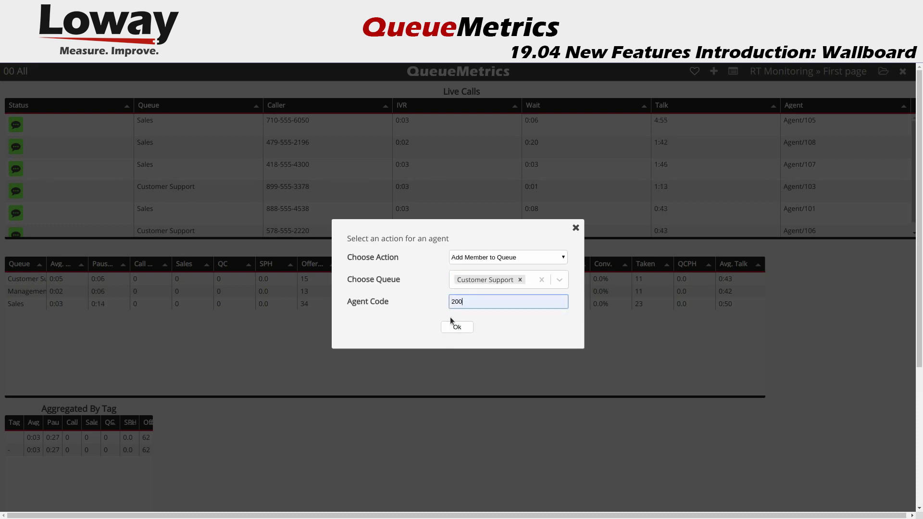
click(459, 328)
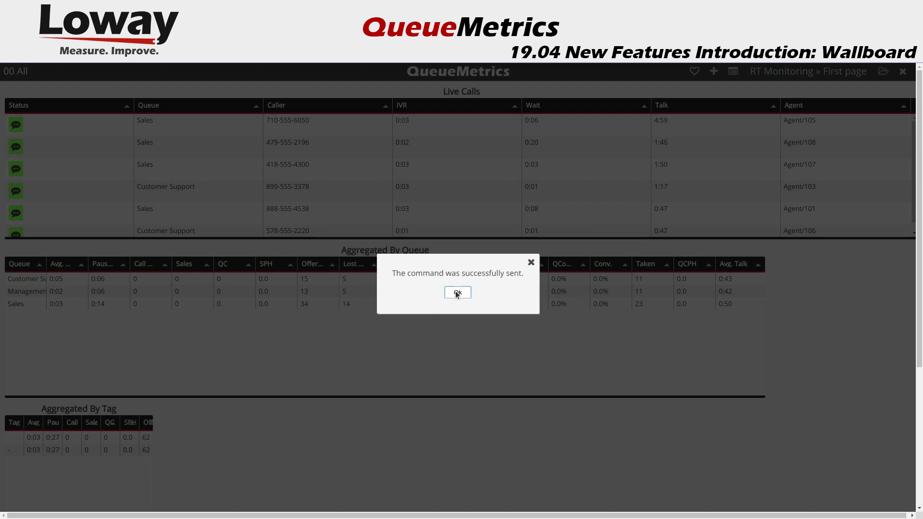
click(456, 292)
click(565, 230)
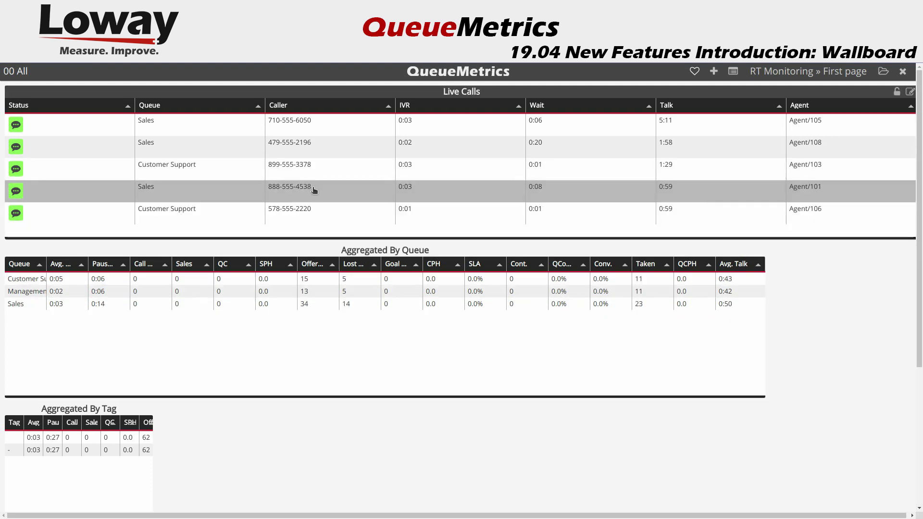
Set up a Monitor Call action from extension 250 in Spy mode on the first live call.
right_click(315, 187)
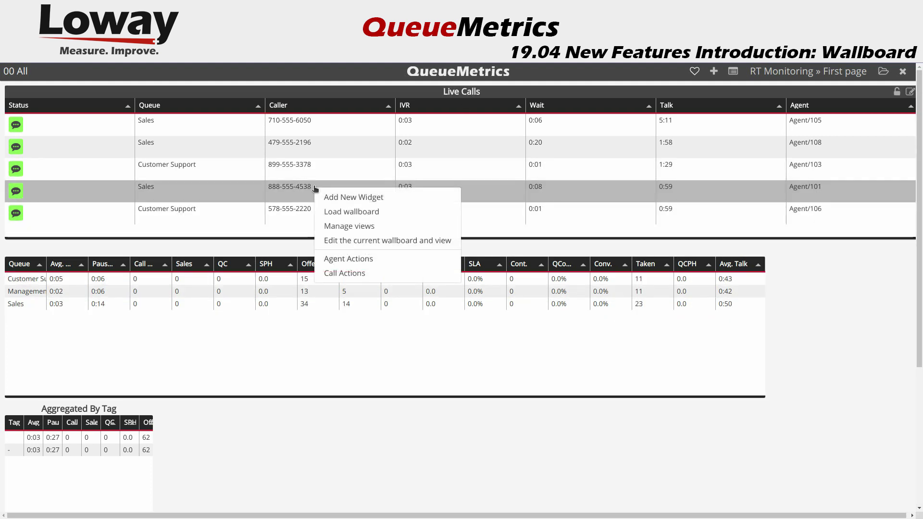
click(349, 274)
click(349, 275)
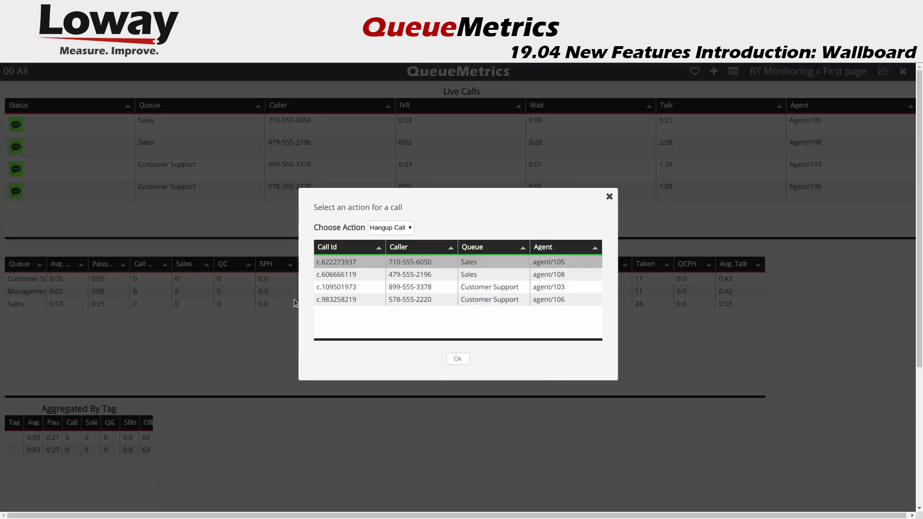
click(331, 262)
click(394, 228)
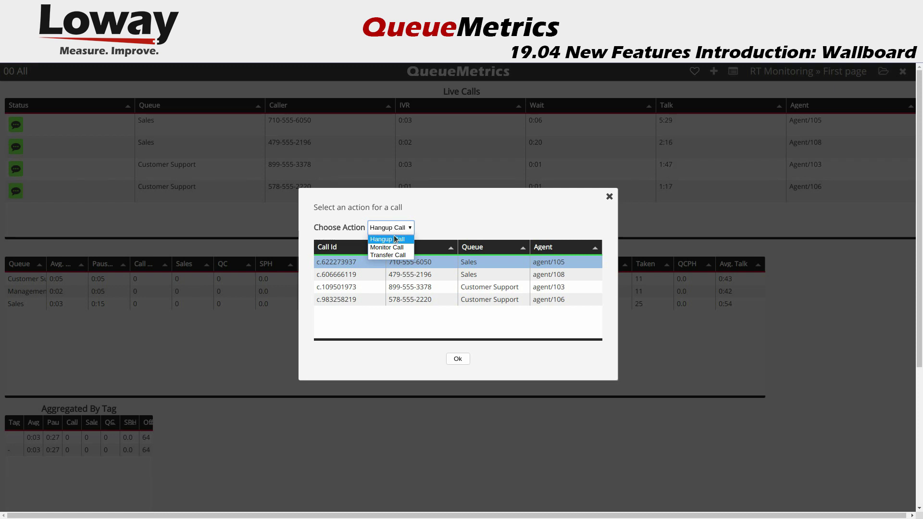
click(387, 247)
click(381, 329)
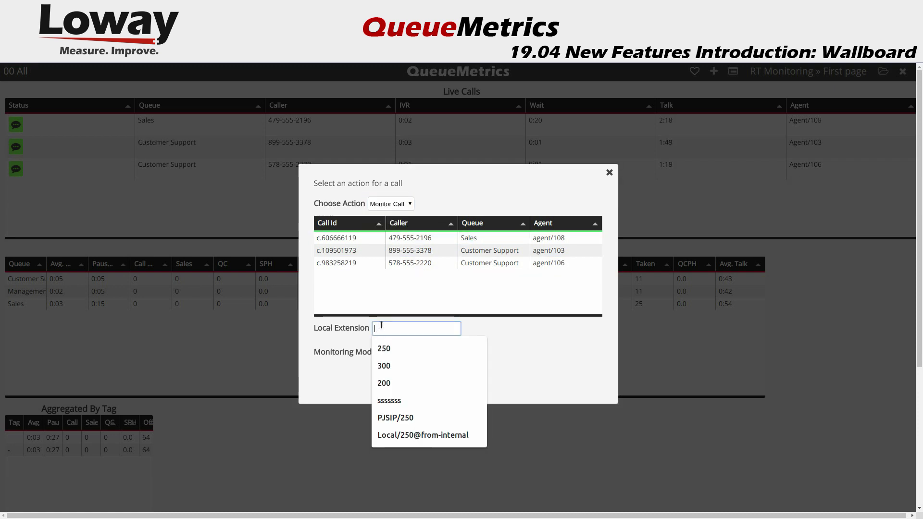
text(250)
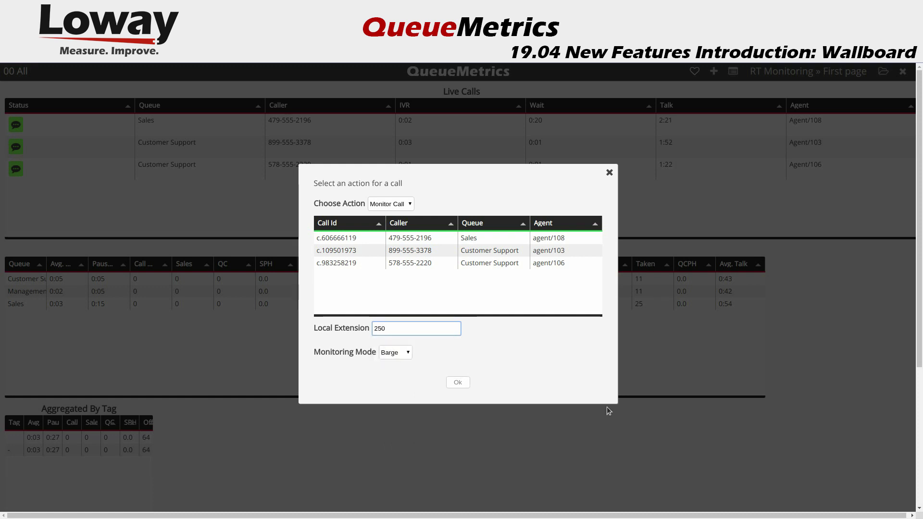
click(397, 354)
click(396, 372)
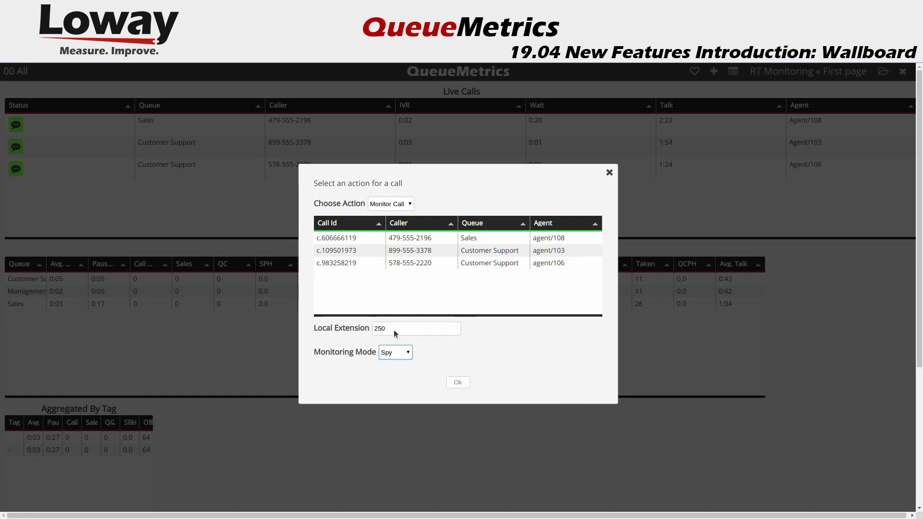
Switch to Hangup Call and hang up agent/103's Customer Support call.
click(393, 204)
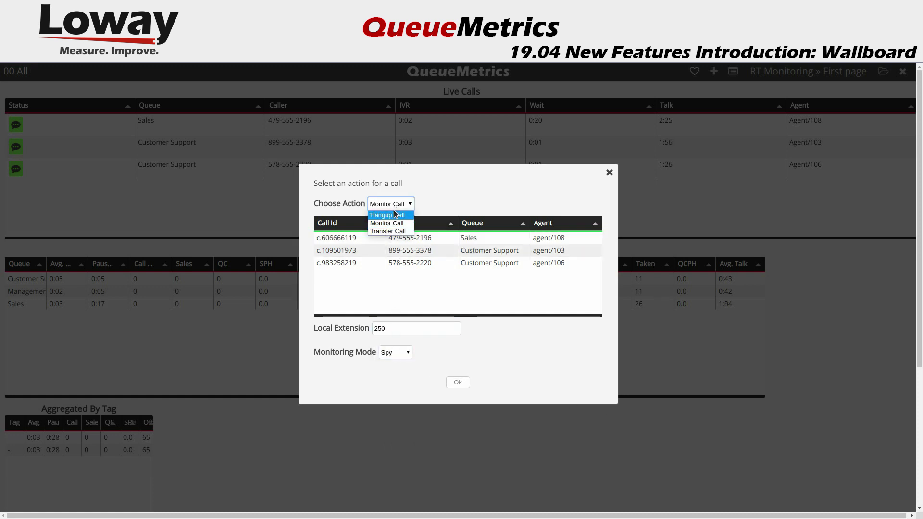
click(394, 212)
click(423, 274)
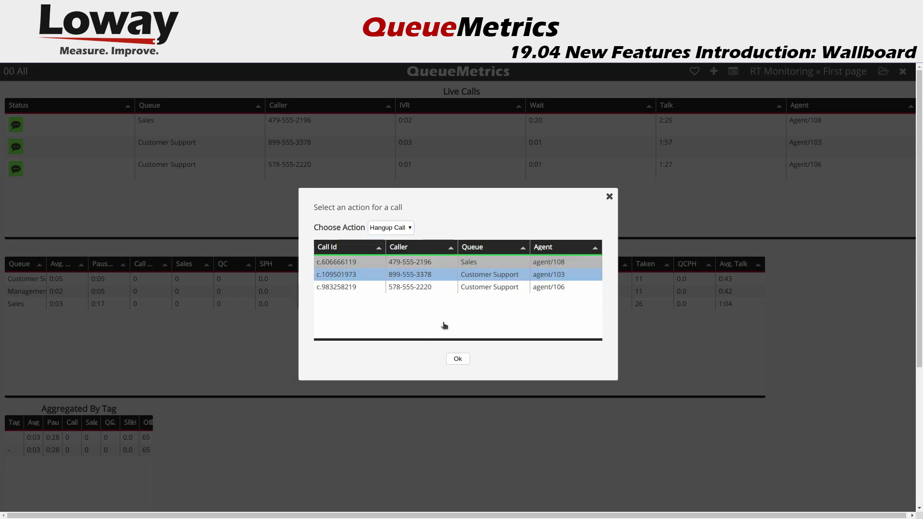
click(458, 359)
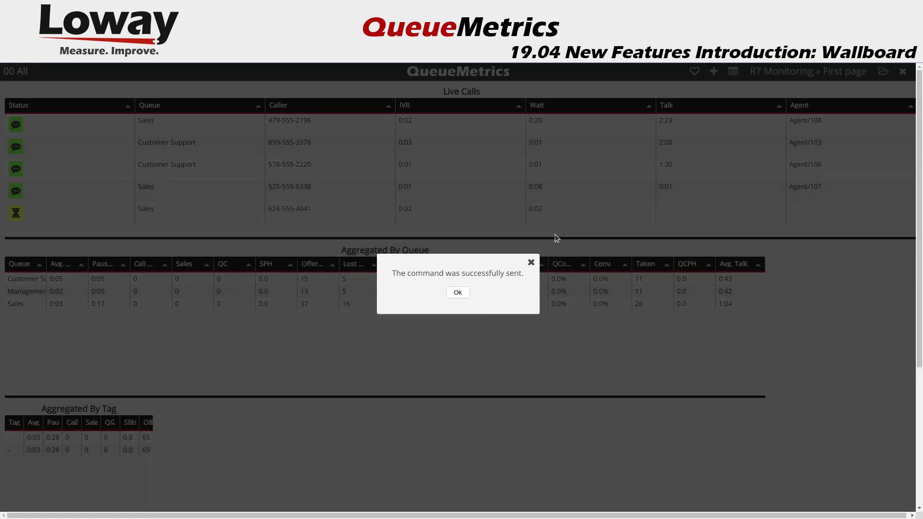
click(461, 293)
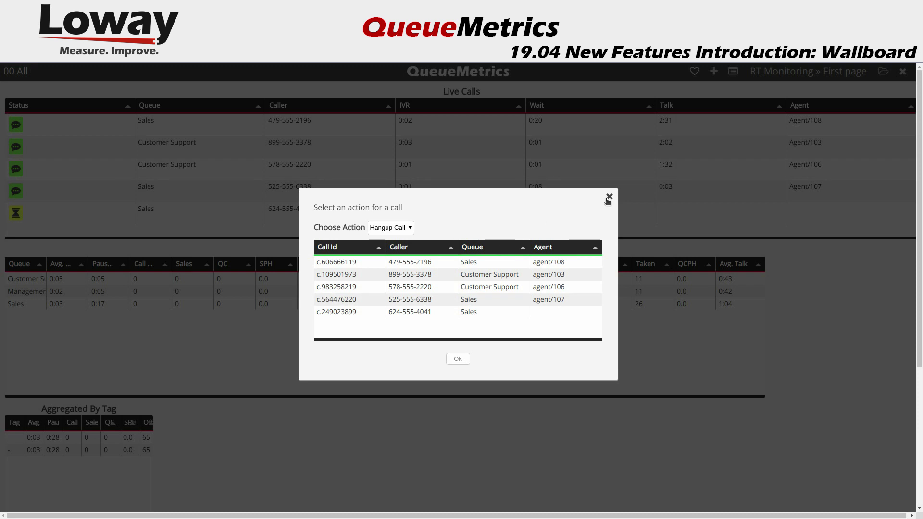
click(608, 197)
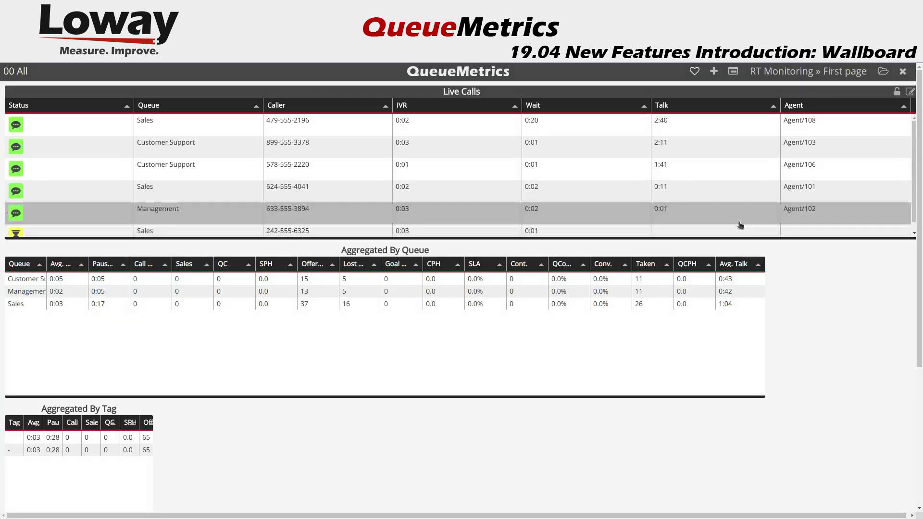
click(910, 92)
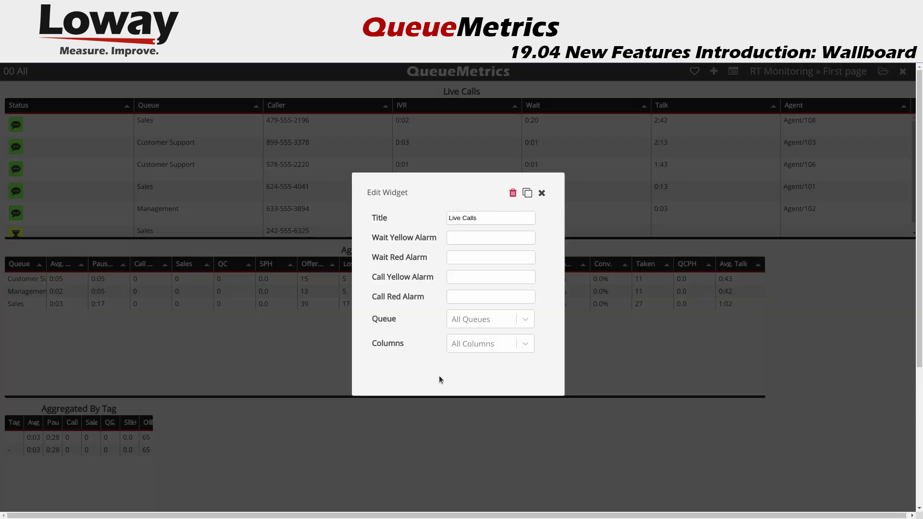
Add Customer Support and Sales to the Live Calls queue filter and apply it.
click(524, 319)
scroll(394, 326, down, 1)
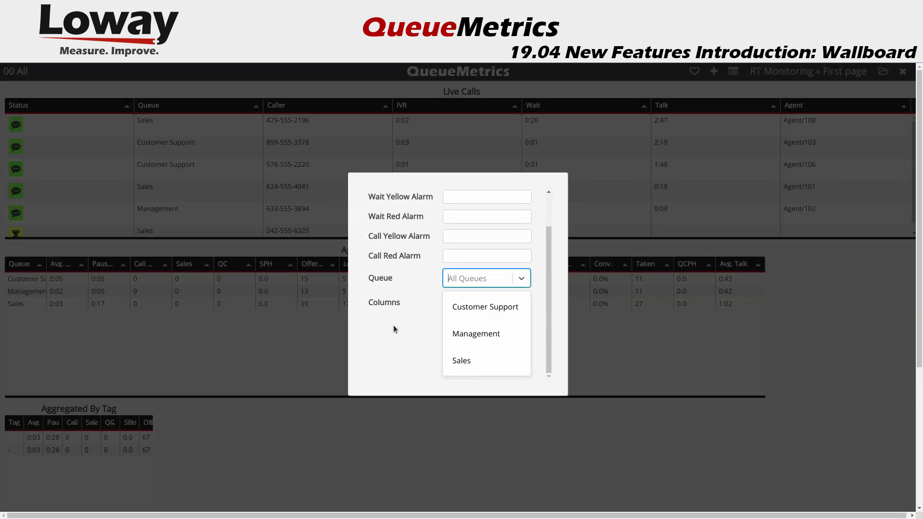
click(450, 310)
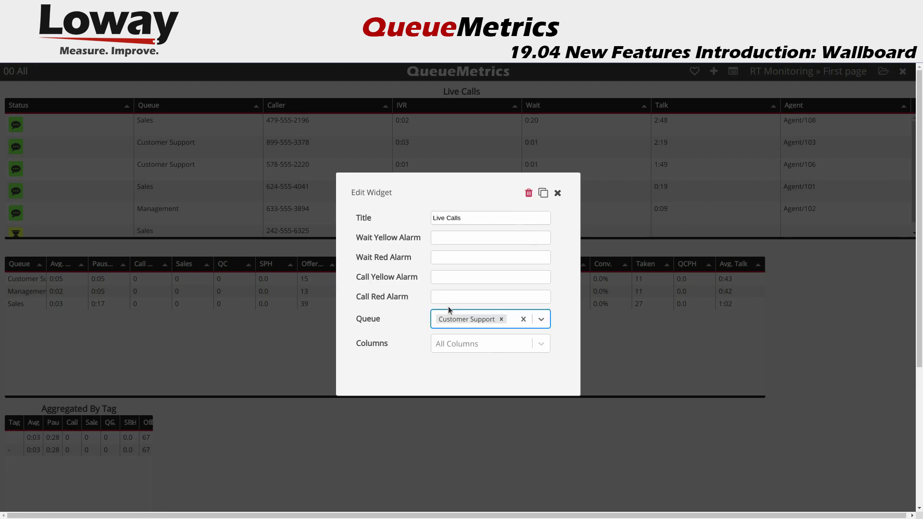
click(537, 319)
scroll(490, 377, down, 1)
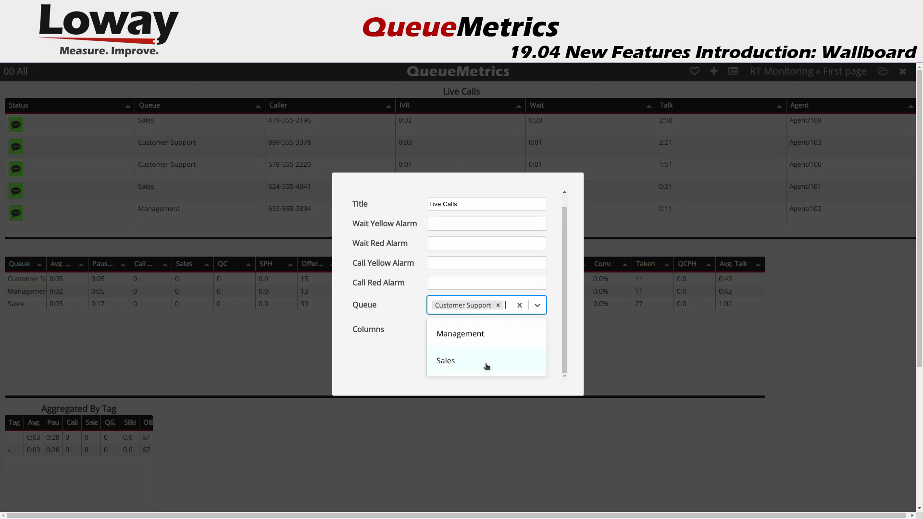
click(486, 367)
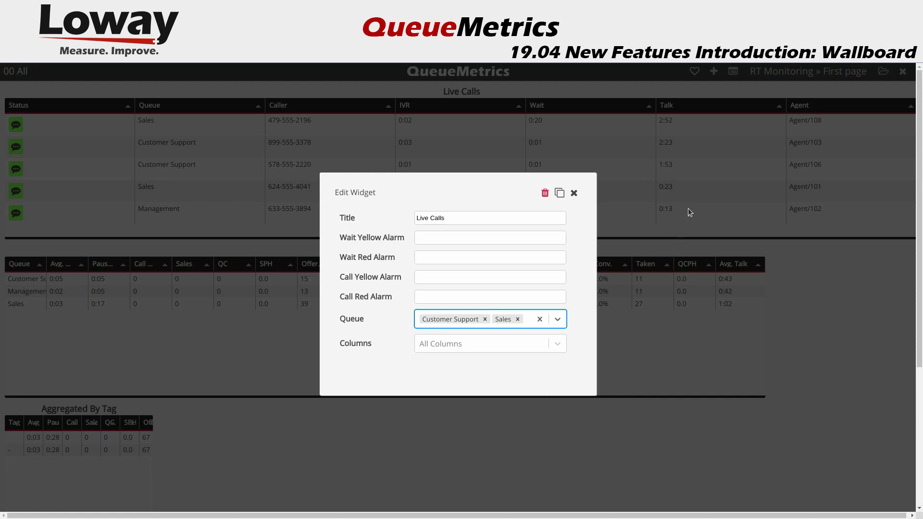
click(700, 187)
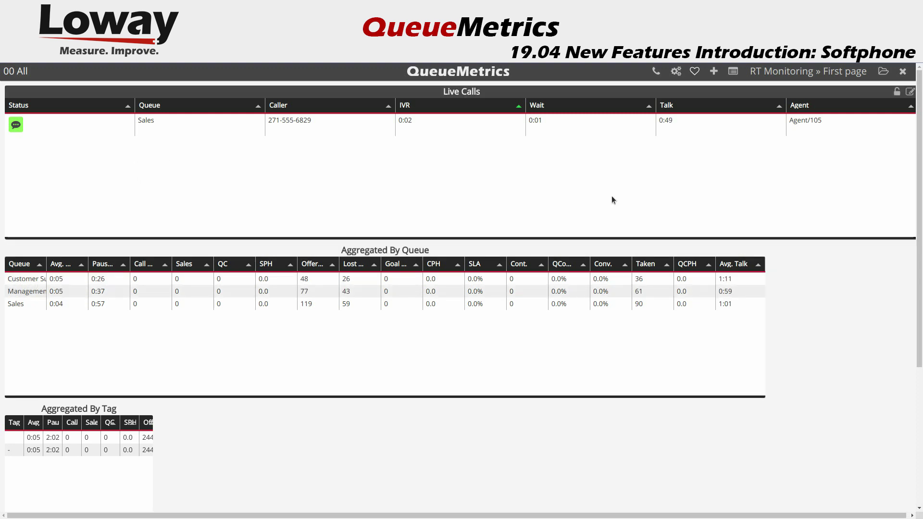
Call extension 251 from the softphone, then hang up.
click(655, 71)
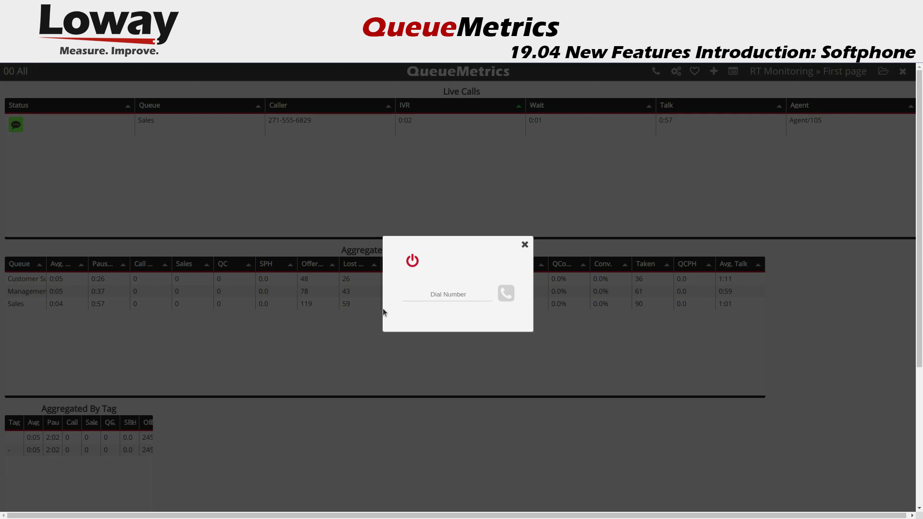
click(437, 293)
text(251)
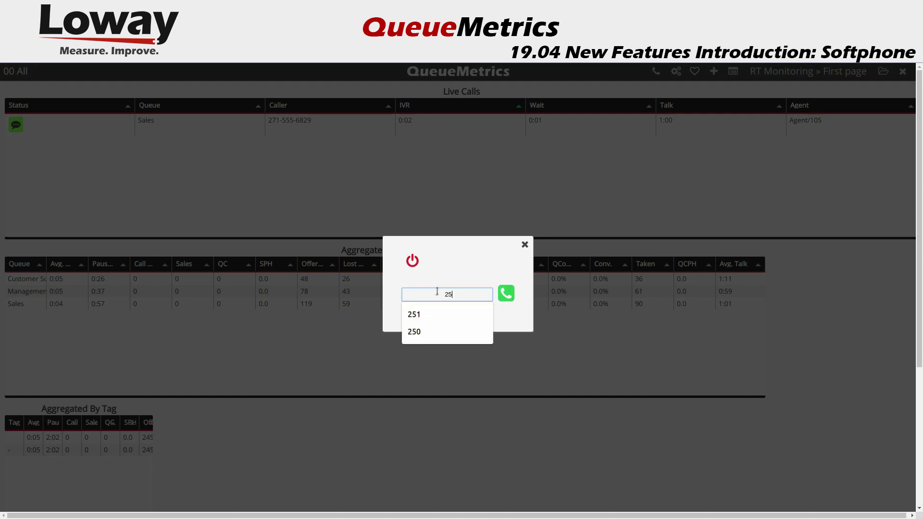
click(501, 301)
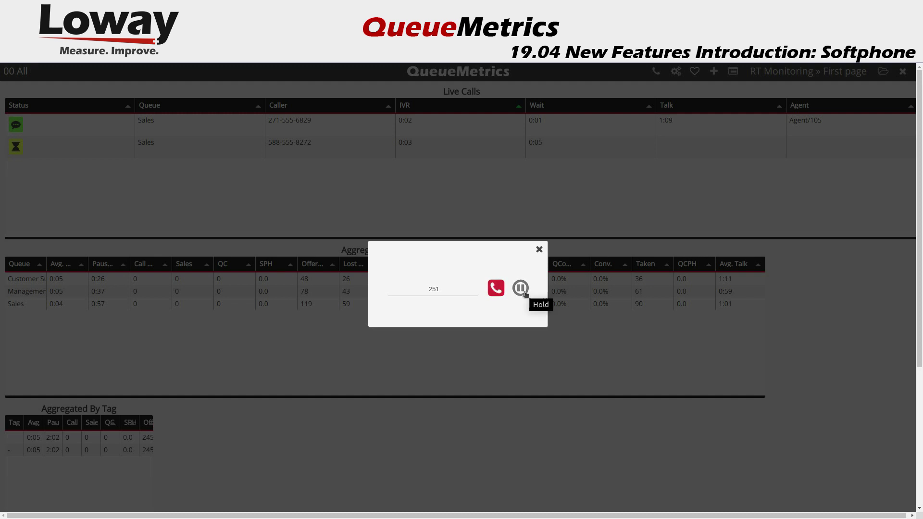
click(496, 289)
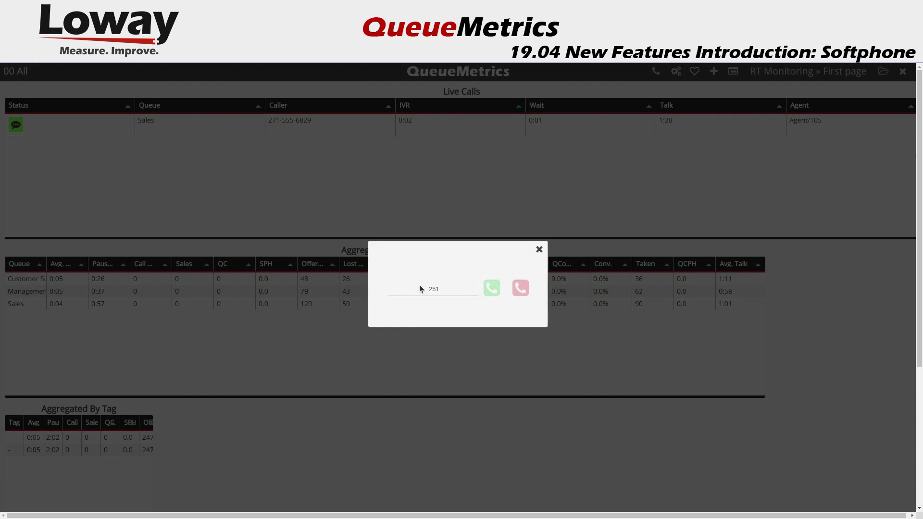
Answer the incoming softphone call, hang it up, and close the softphone.
click(491, 288)
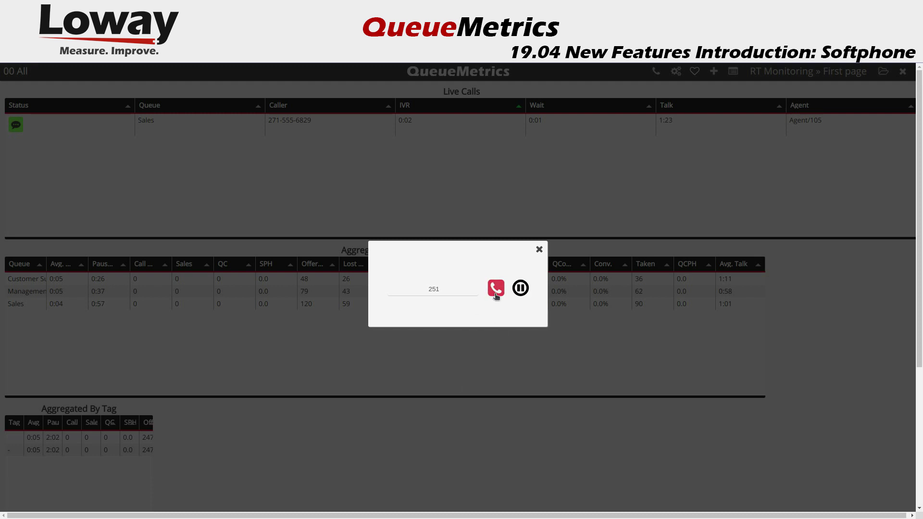
click(496, 291)
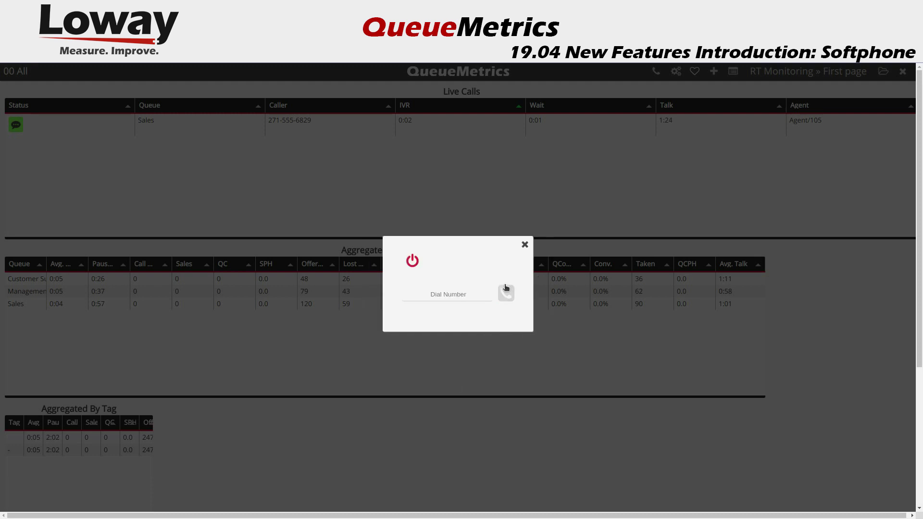
click(525, 245)
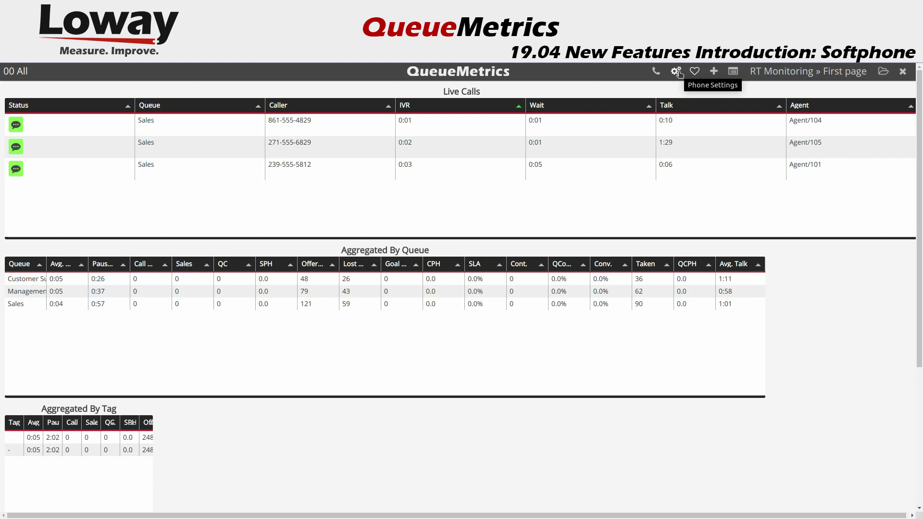
Check the softphone username and password, set Advanced to Yes, save, and close the settings.
click(677, 72)
double_click(476, 248)
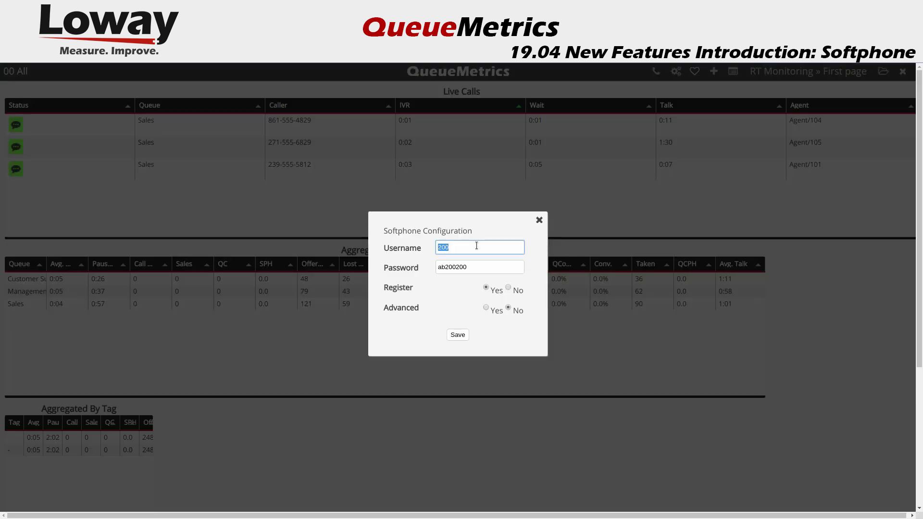
double_click(475, 268)
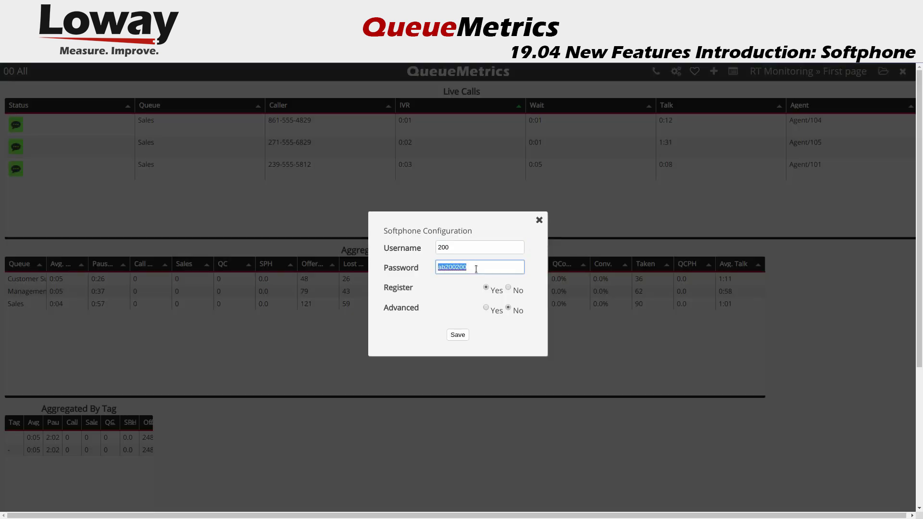
click(486, 309)
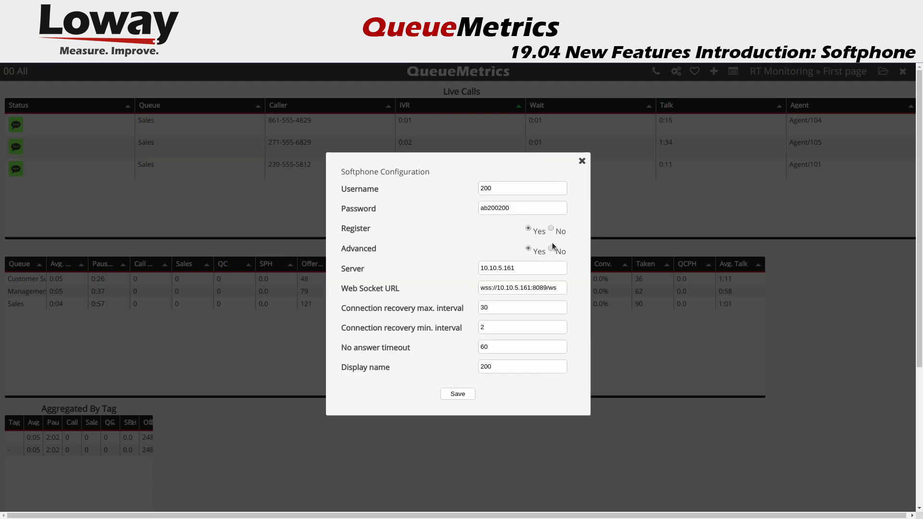
click(457, 395)
click(582, 160)
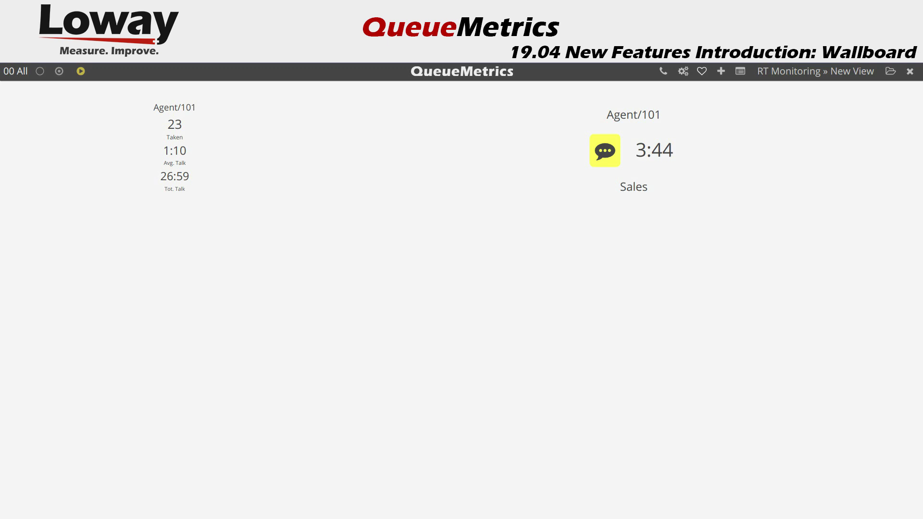
mouse_move(153, 107)
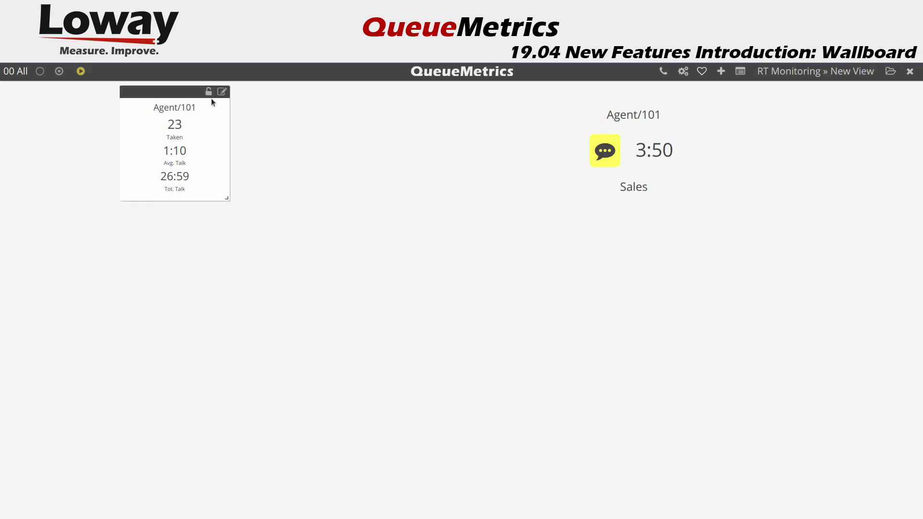
click(222, 91)
click(481, 363)
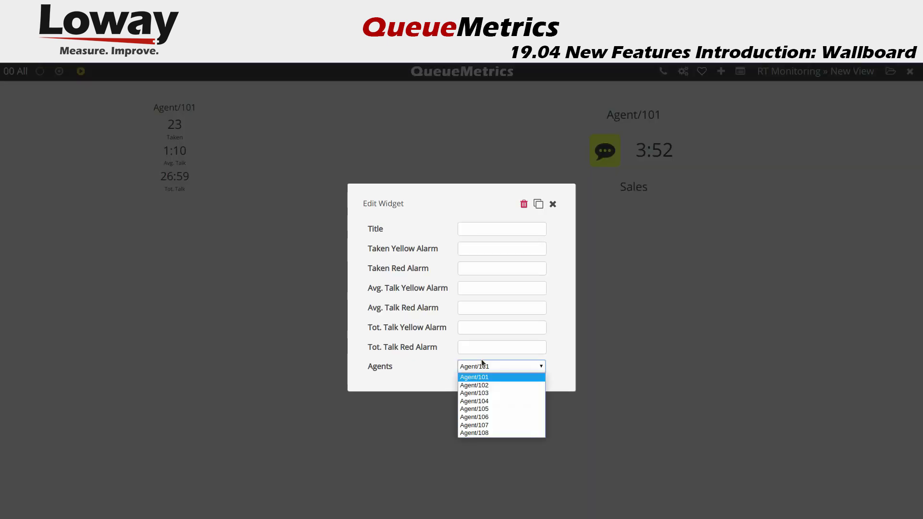
click(490, 367)
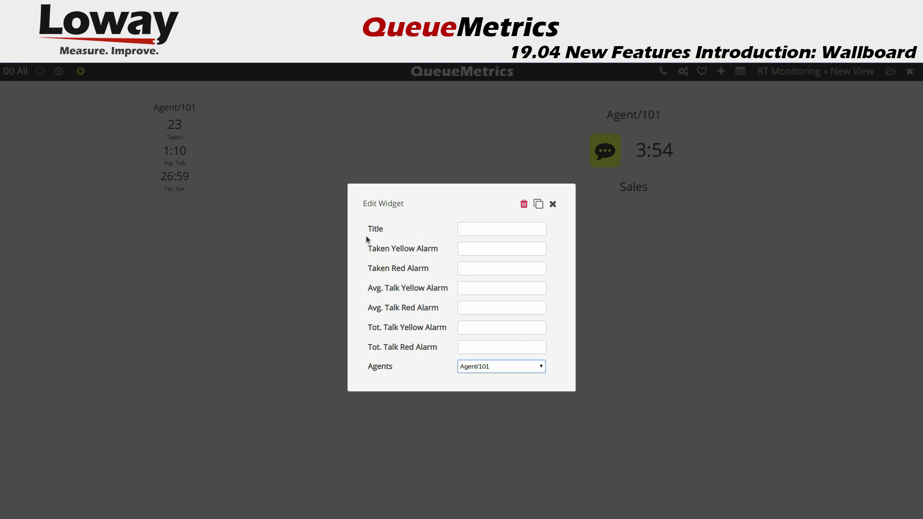
click(279, 214)
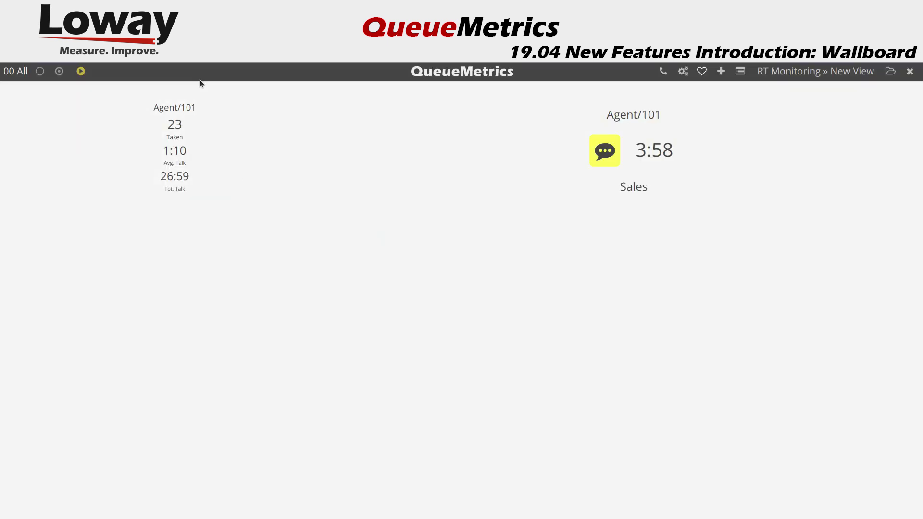
Drag the Agent/101 call-status tile next to the Agent/101 stats widget and save the wallboard.
mouse_move(151, 137)
drag(635, 94, 336, 115)
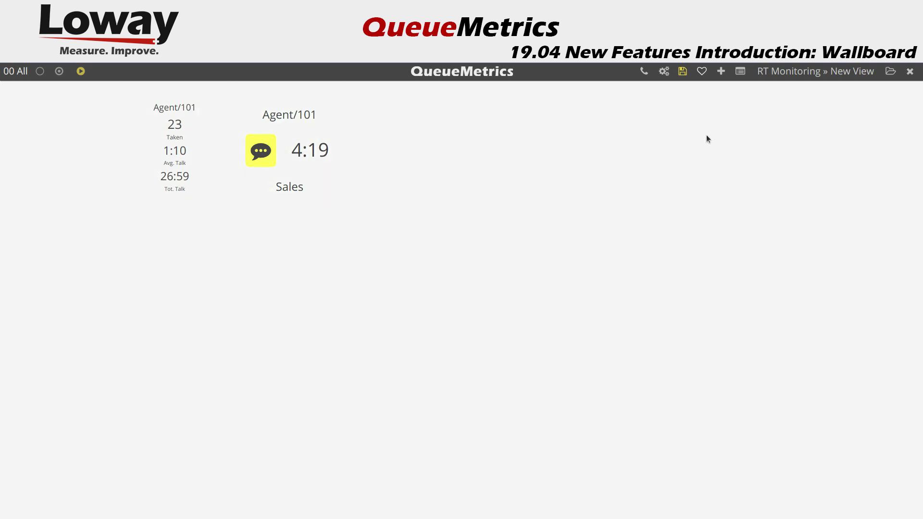
click(683, 71)
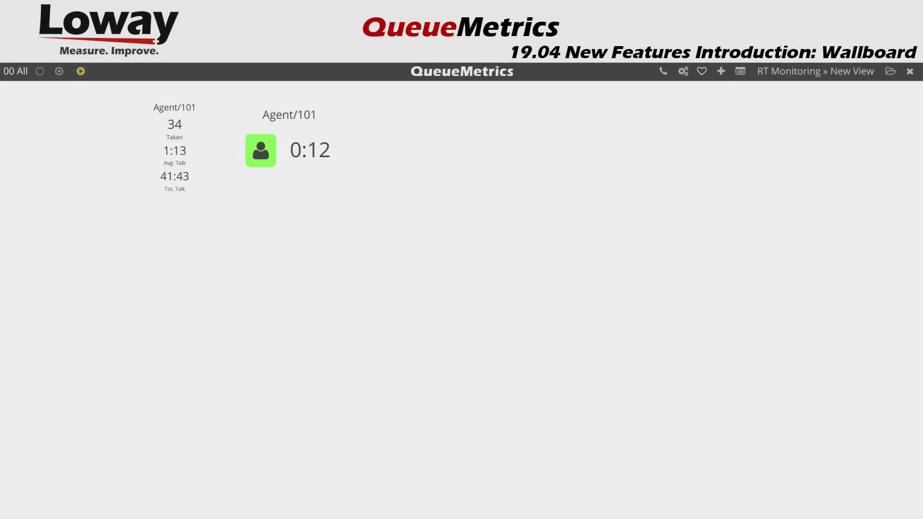